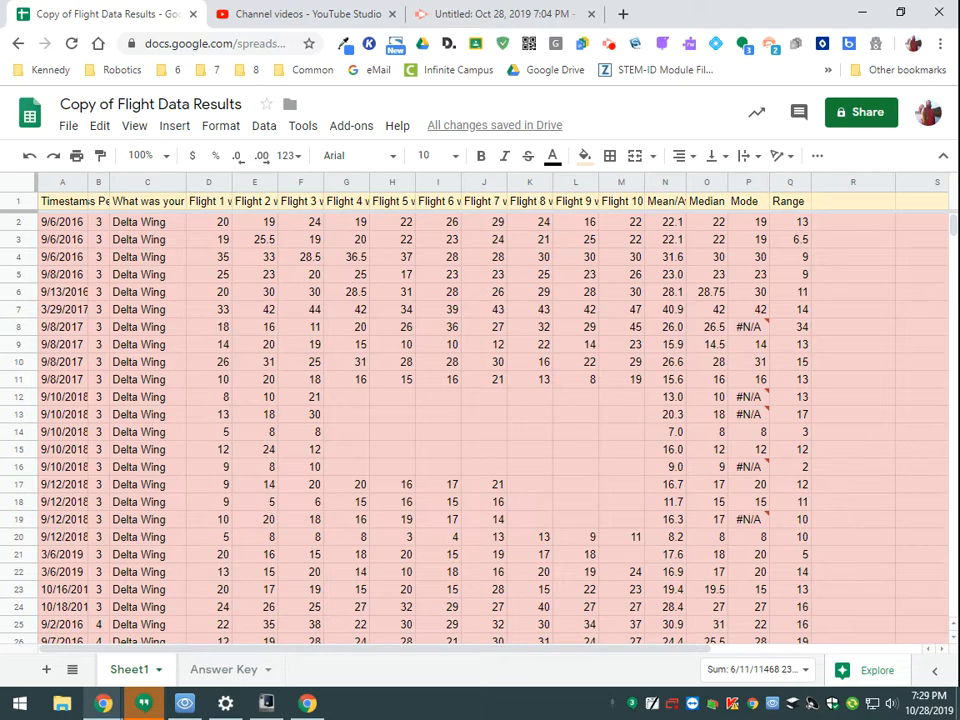
Step: Hide the Delta Wing data rows 2 to 55, testing that they can be unhidden and hidden again
mouse_move(953, 230)
left_mouse_down()
mouse_move(950, 307)
mouse_move(951, 230)
left_mouse_up()
left_click_drag(20, 222, 22, 378)
right_click(22, 380)
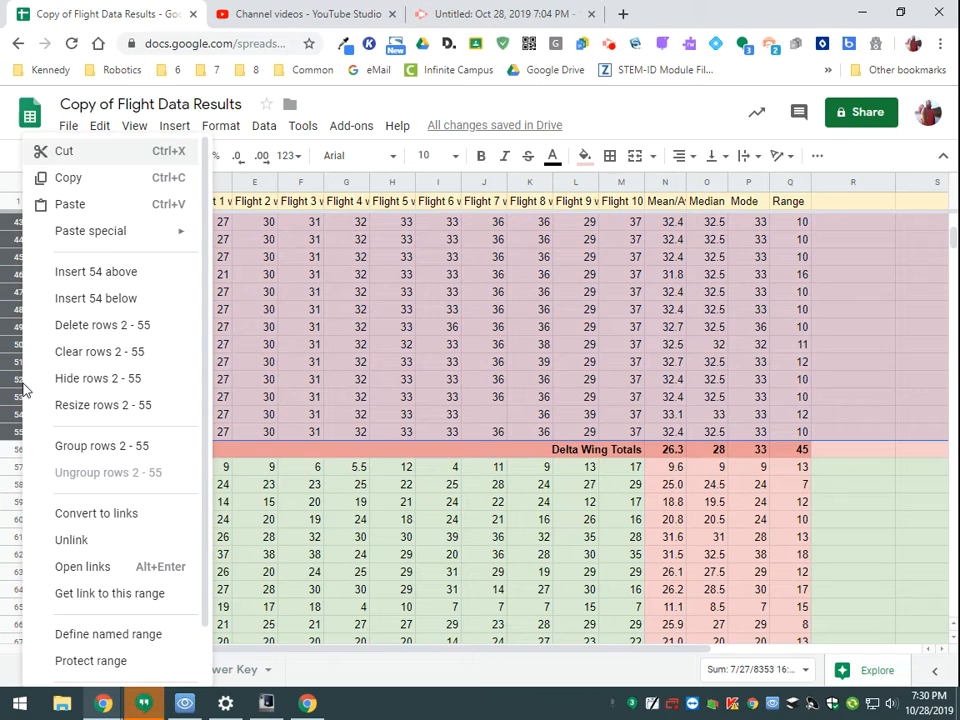
left_click(95, 385)
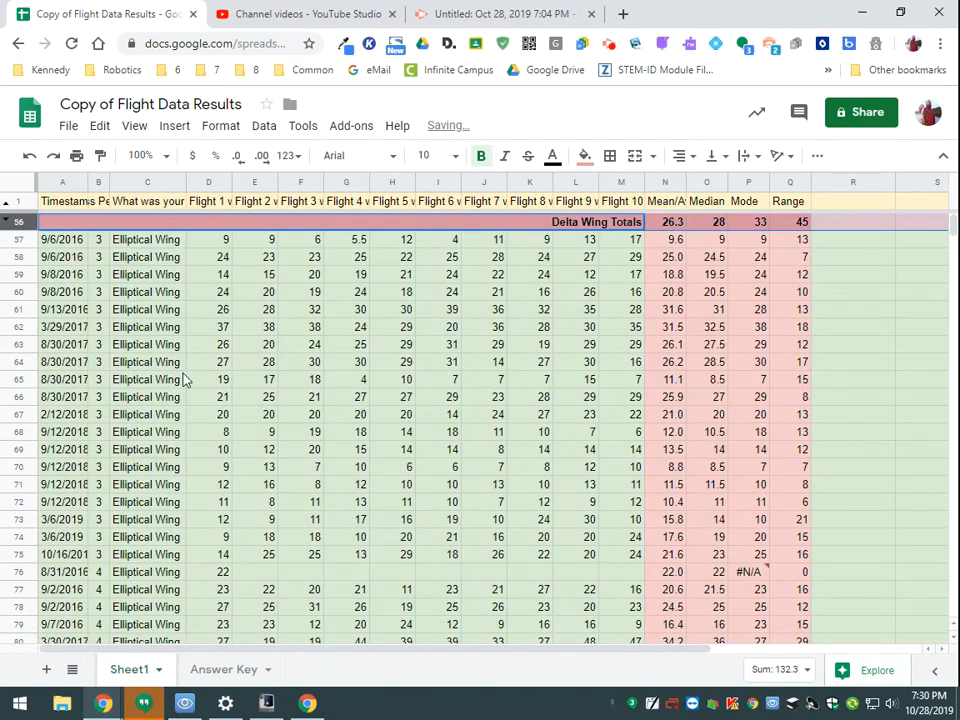
left_click(8, 210)
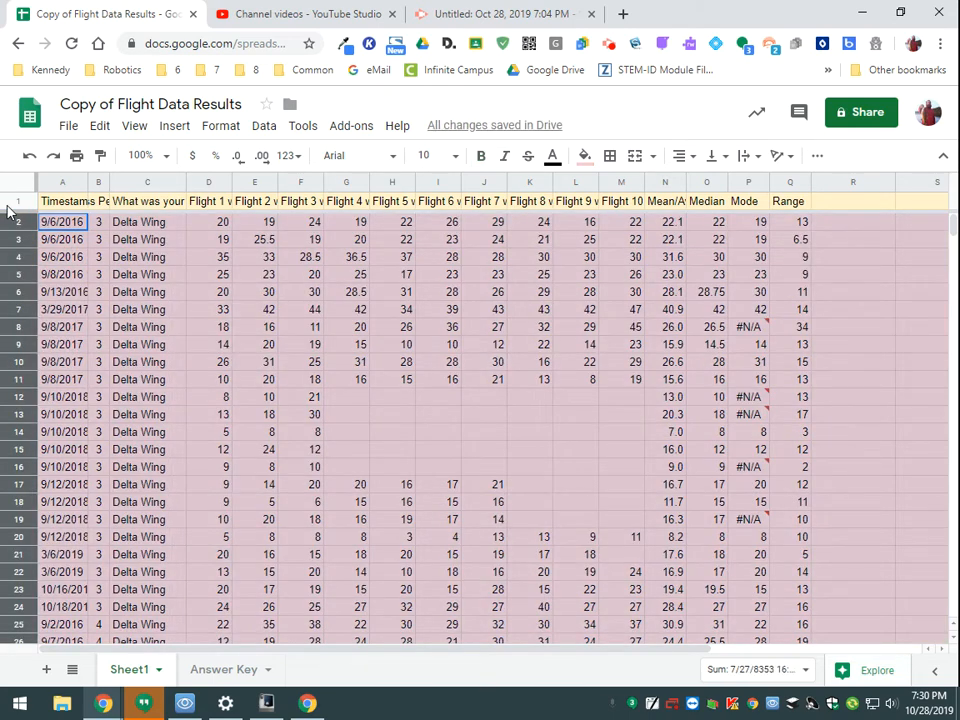
left_click(7, 204)
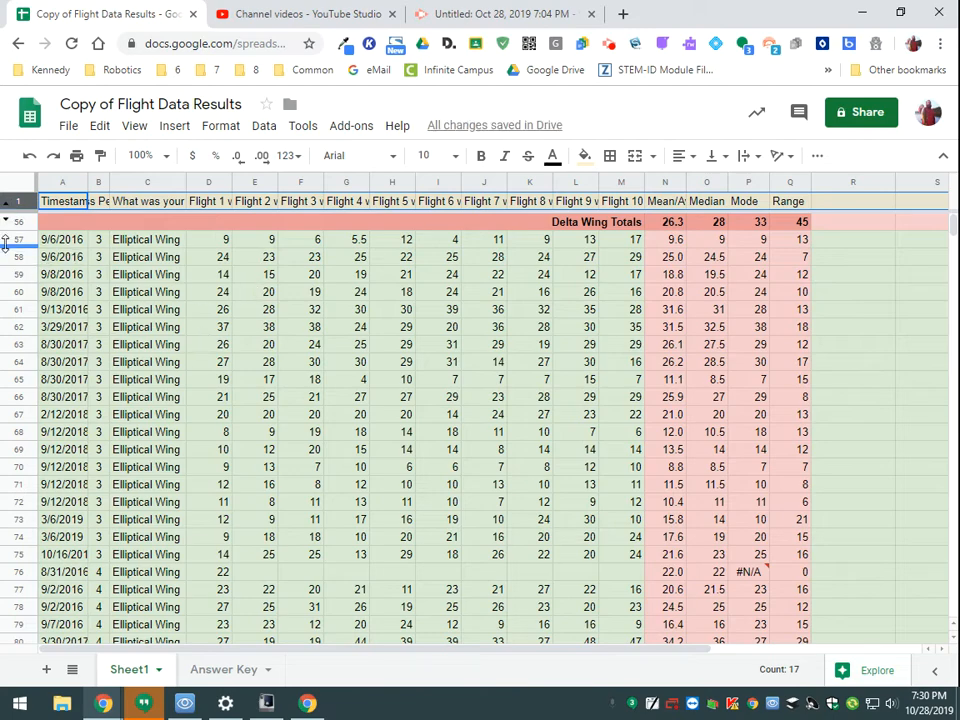
Step: Hide the Elliptical Wing data rows 57 to 110 and the Straight Wing data rows 112 to 163
left_click_drag(17, 240, 28, 452)
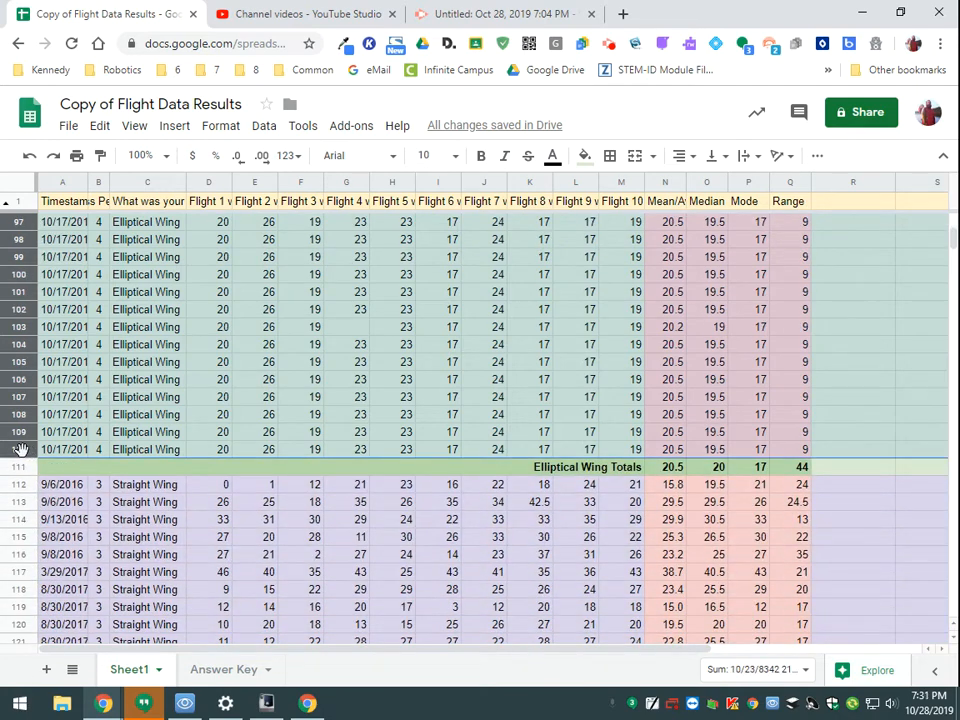
right_click(19, 449)
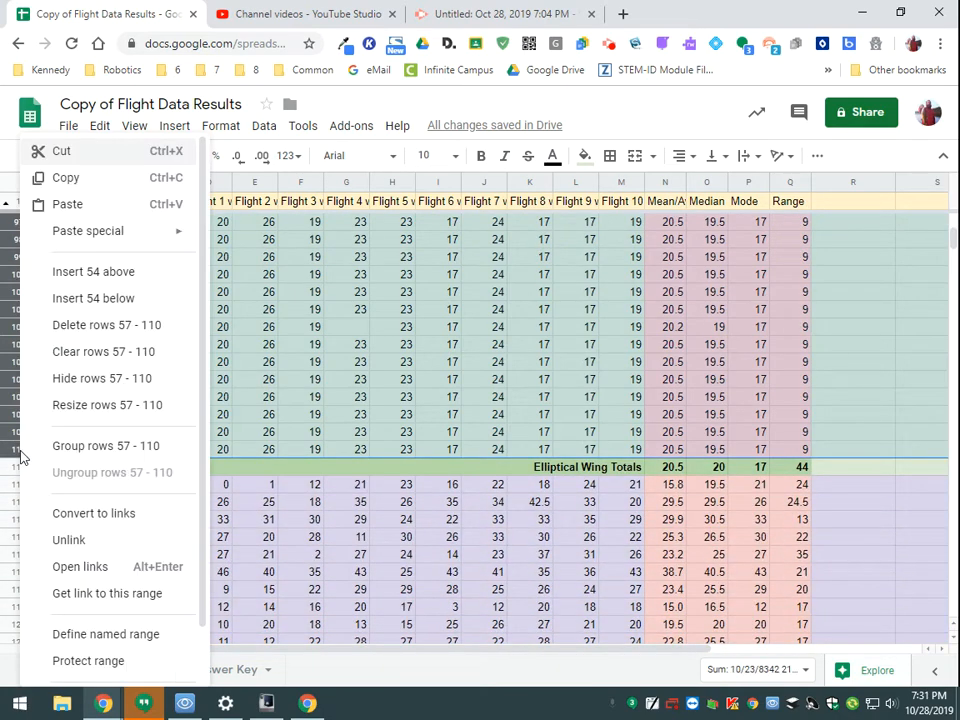
left_click(86, 378)
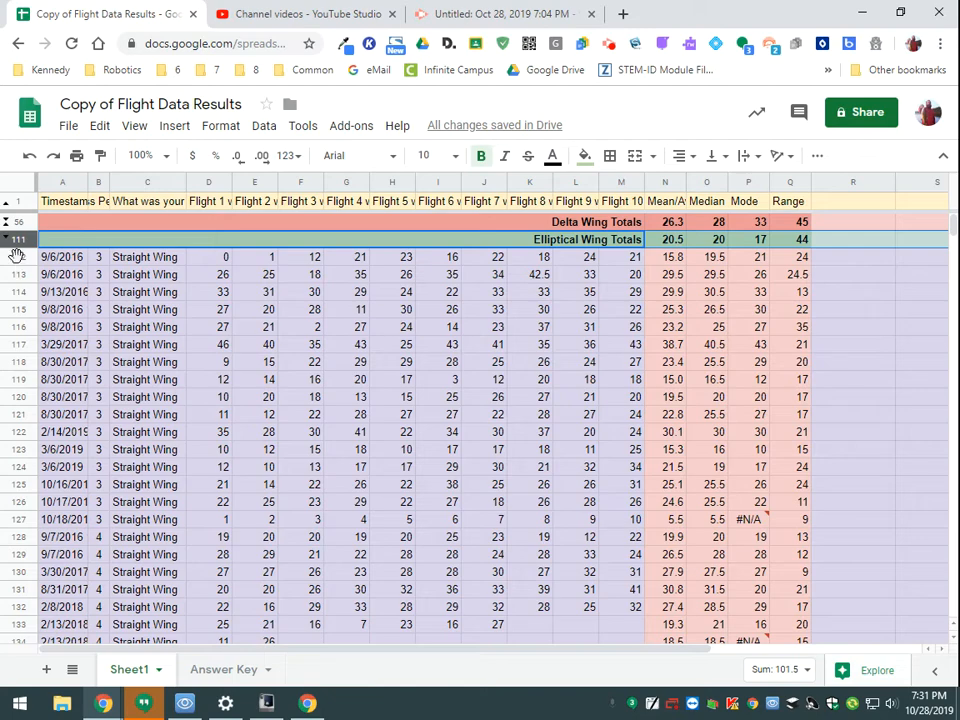
left_click_drag(19, 262, 10, 430)
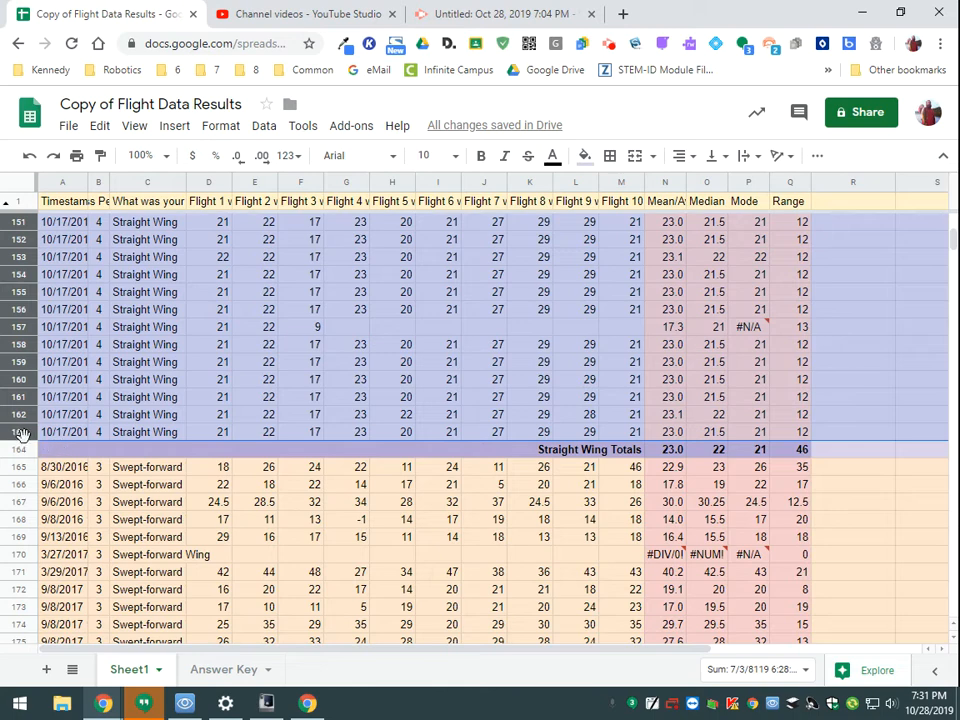
right_click(22, 438)
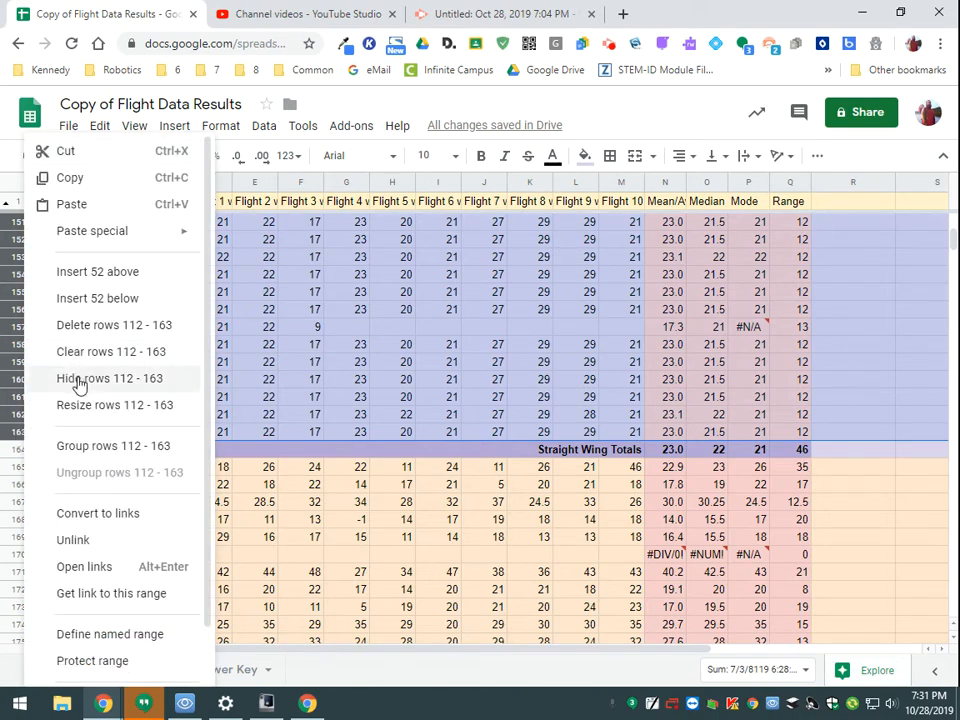
left_click(132, 384)
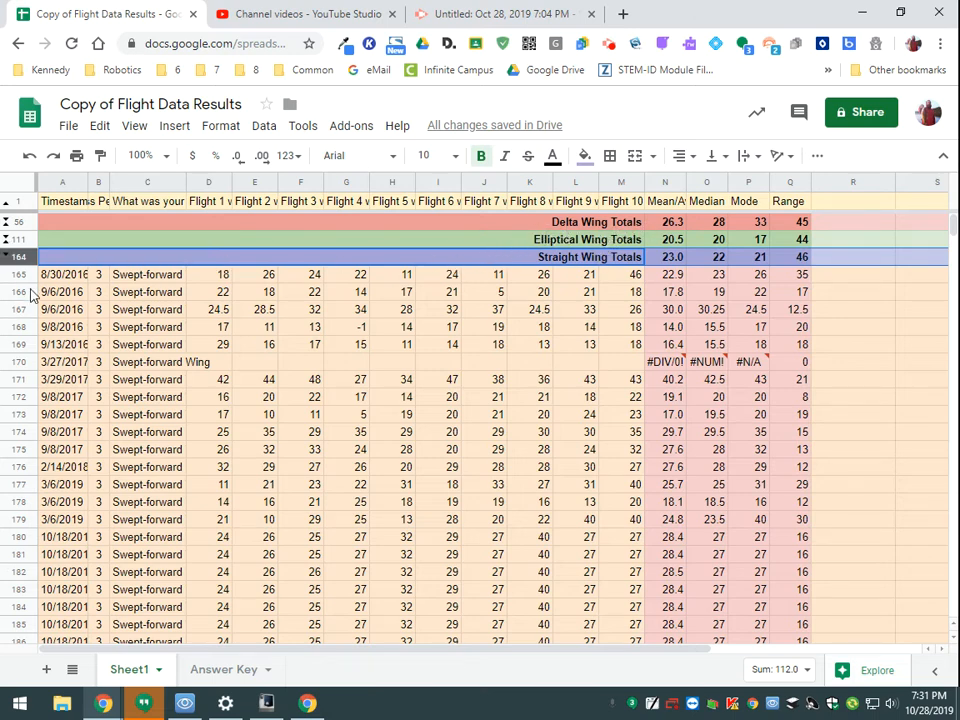
Step: Hide the Swept-forward Wing data rows 165 to 244, above the Swept-Forward Totals row
left_click_drag(15, 279, 18, 350)
right_click(18, 352)
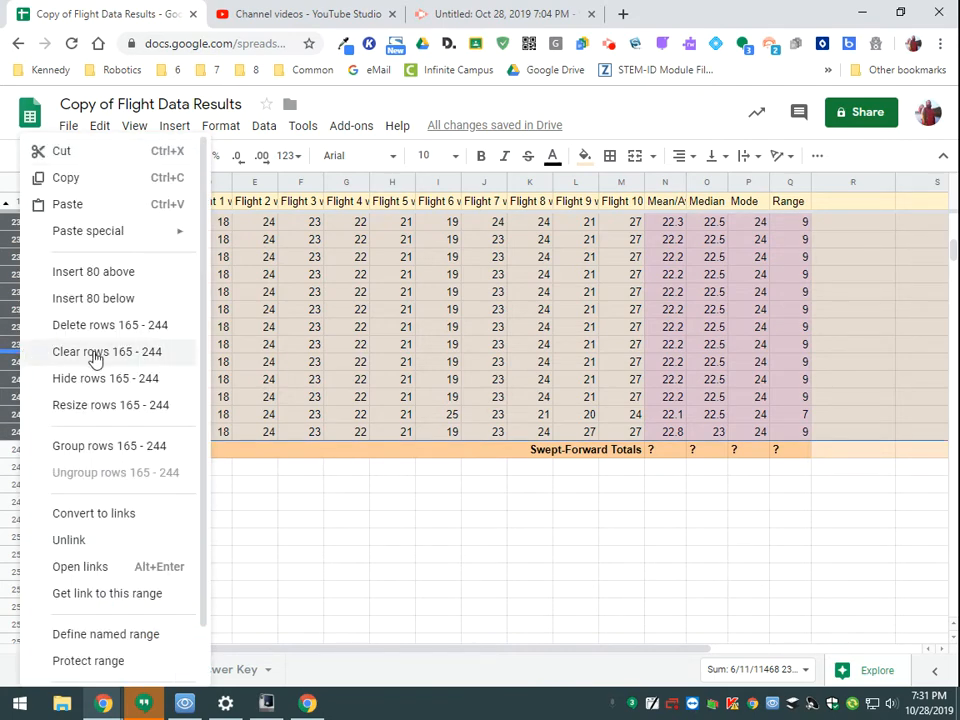
left_click(132, 386)
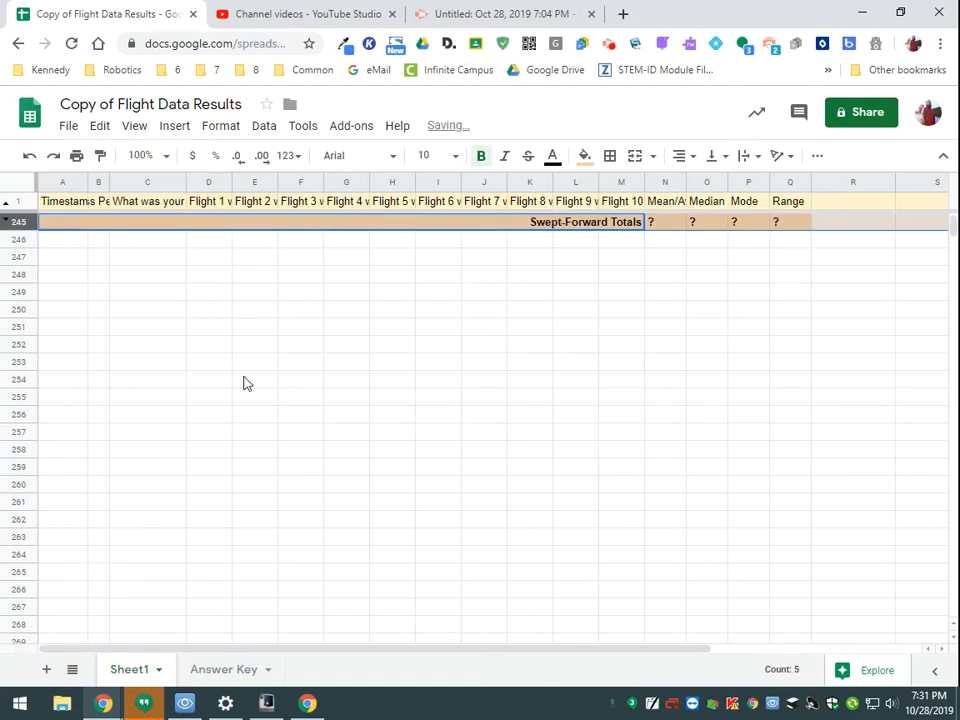
scroll(365, 378, "up", 1)
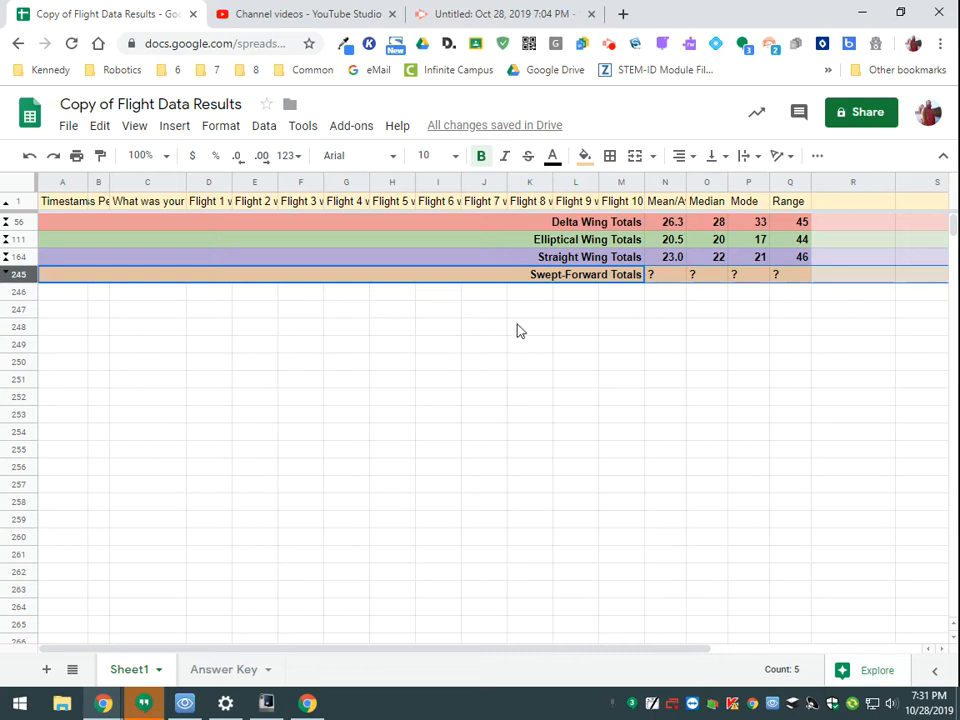
Step: Insert a chart from the four wing totals rows, using the range A56:Q245
left_click(50, 224)
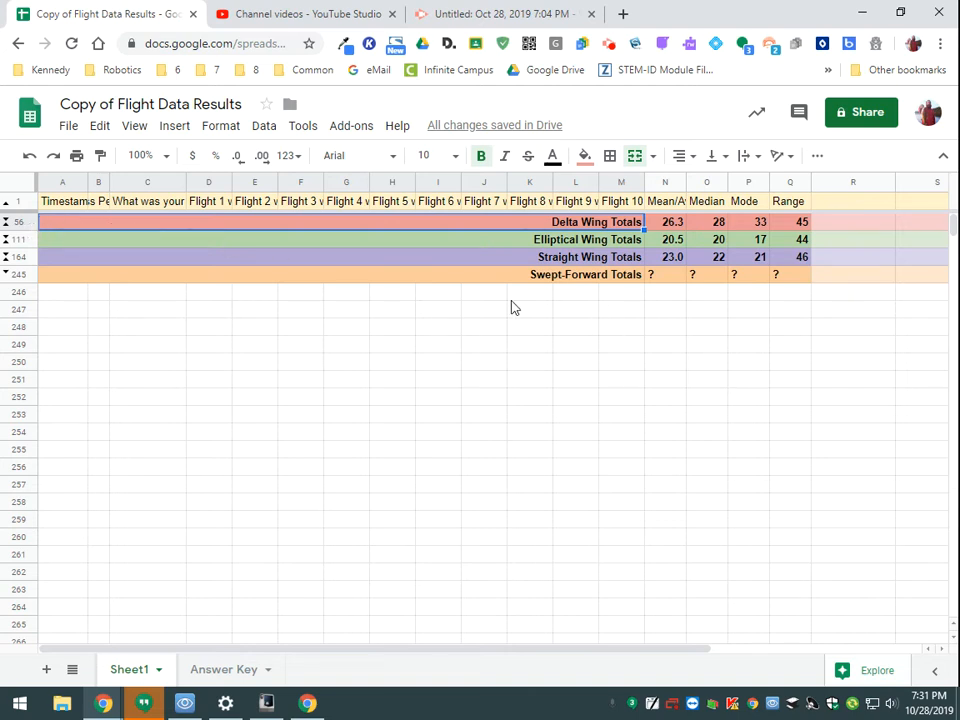
left_click(433, 276)
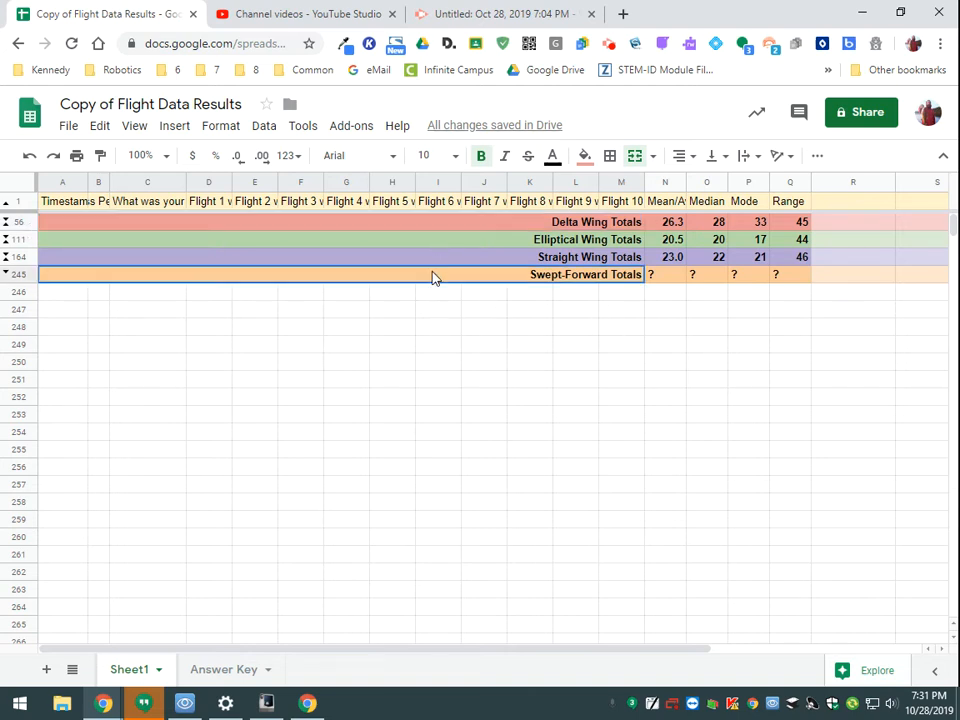
left_click_drag(431, 223, 798, 281)
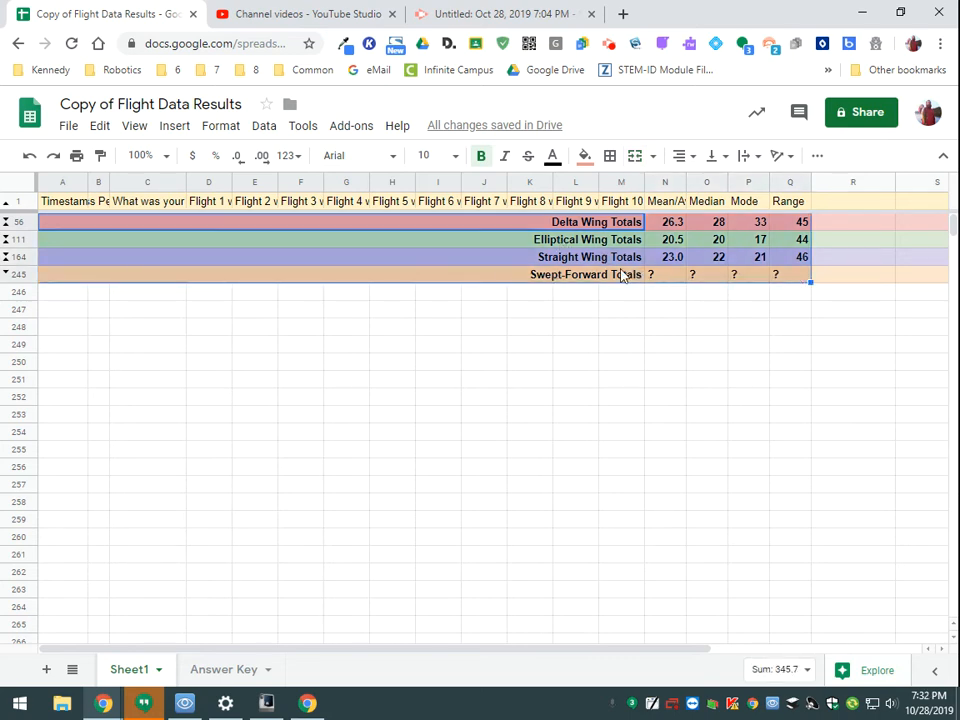
left_click(172, 128)
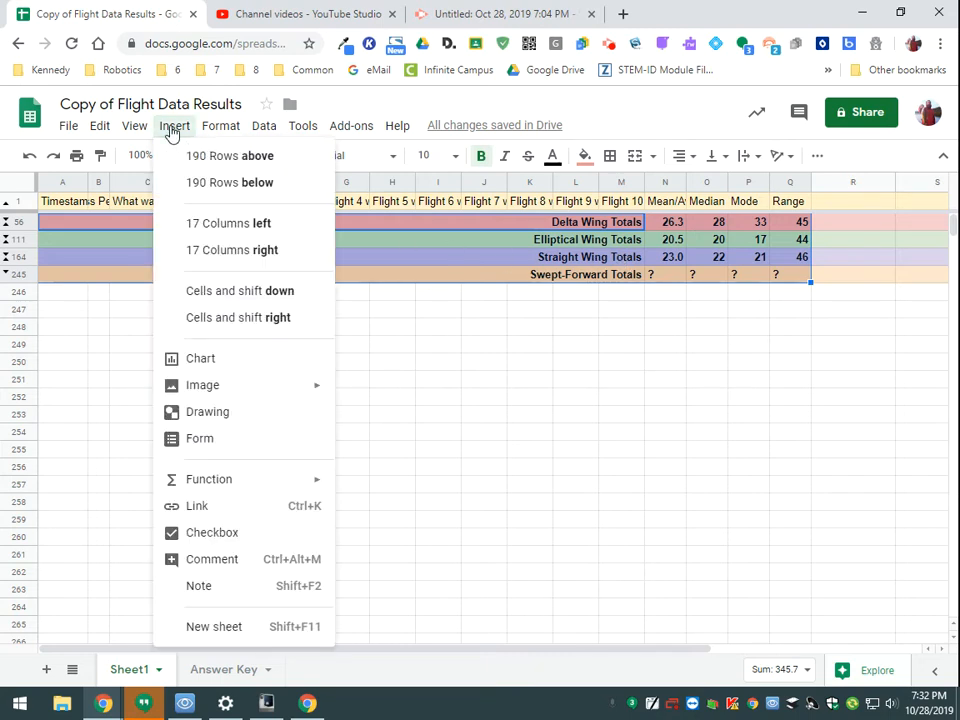
left_click(199, 362)
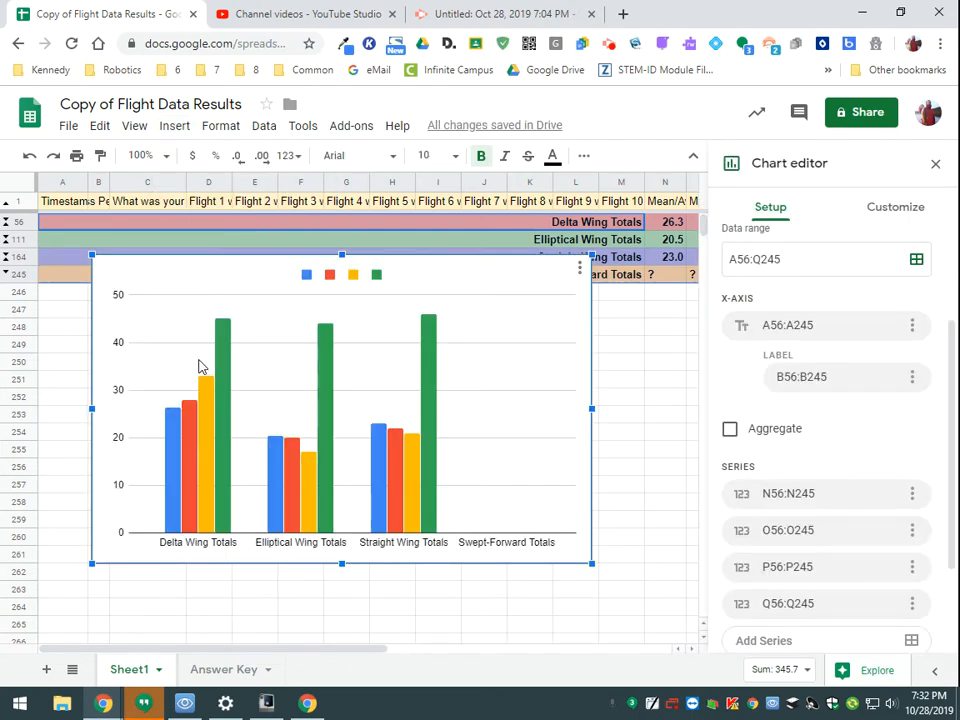
Step: Set the chart title to "Flight Data Analysis"
left_click(891, 214)
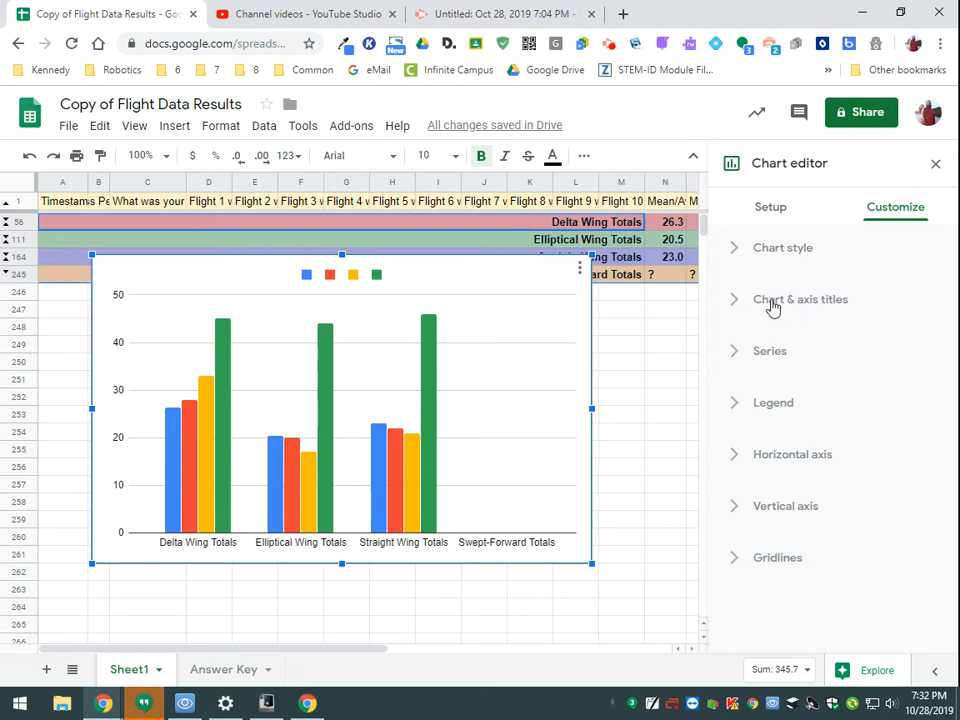
left_click(737, 302)
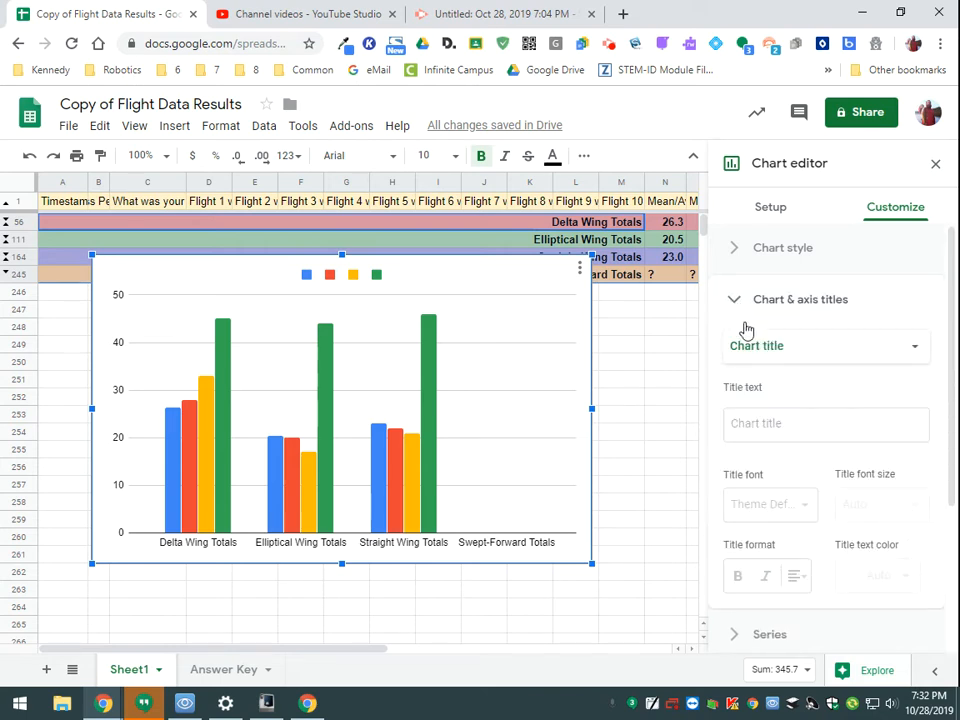
left_click(770, 425)
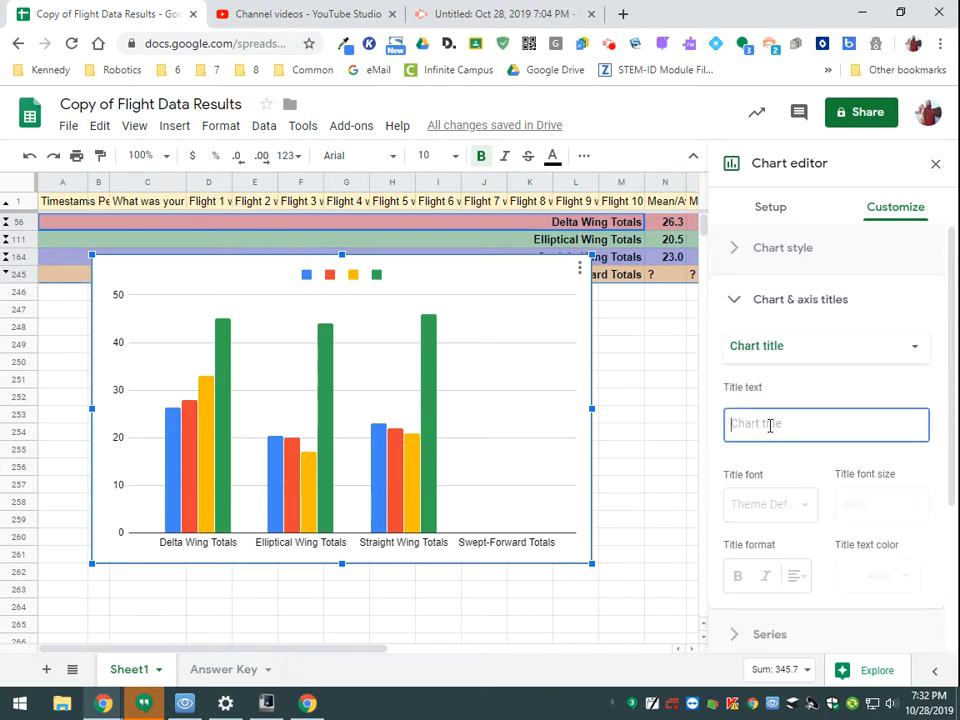
type("Flig")
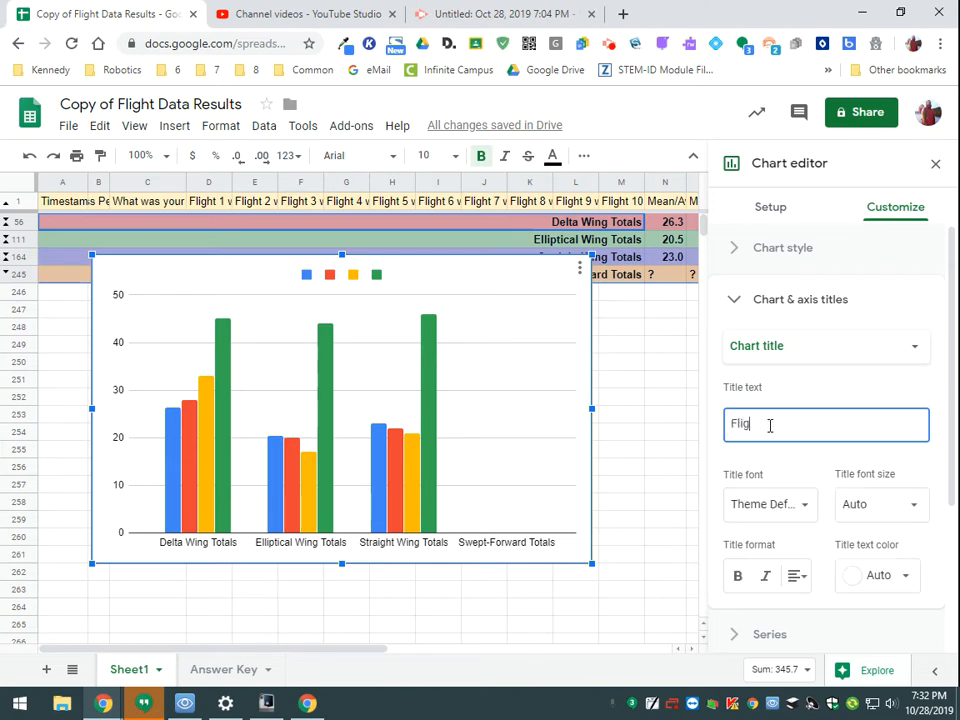
type("ht Data Analysis")
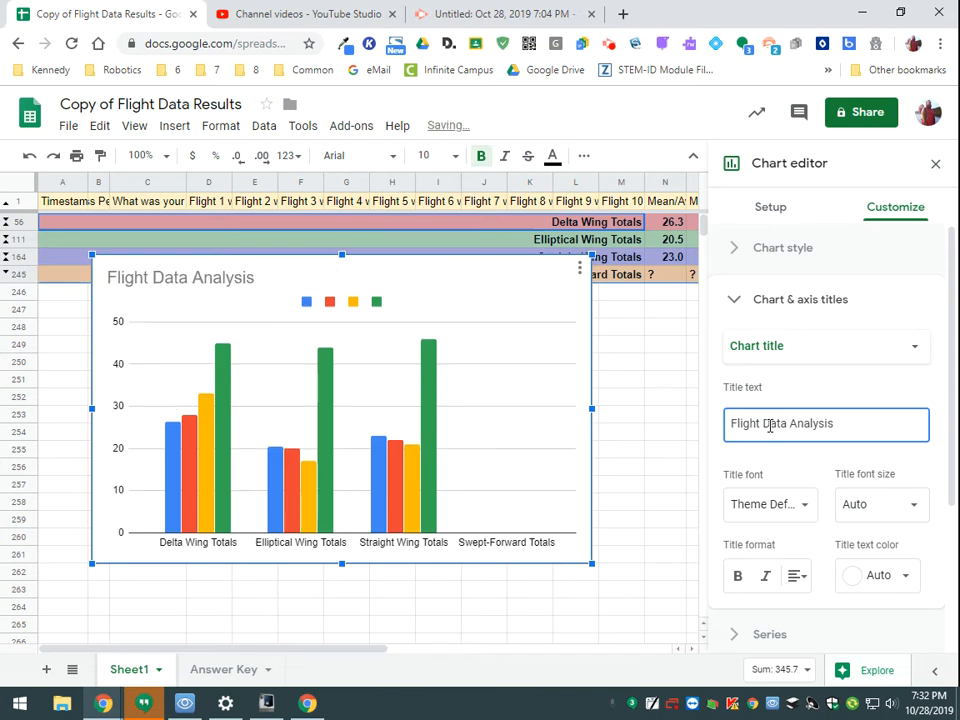
left_click(735, 301)
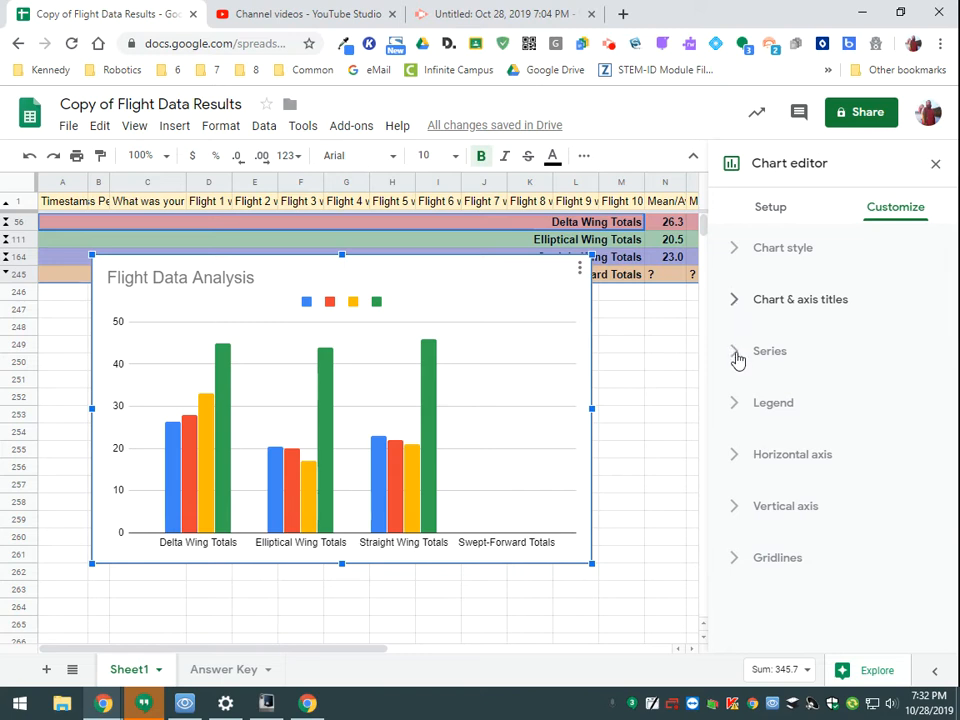
Step: Turn on data labels for all series in the Flight Data Analysis chart
left_click(736, 354)
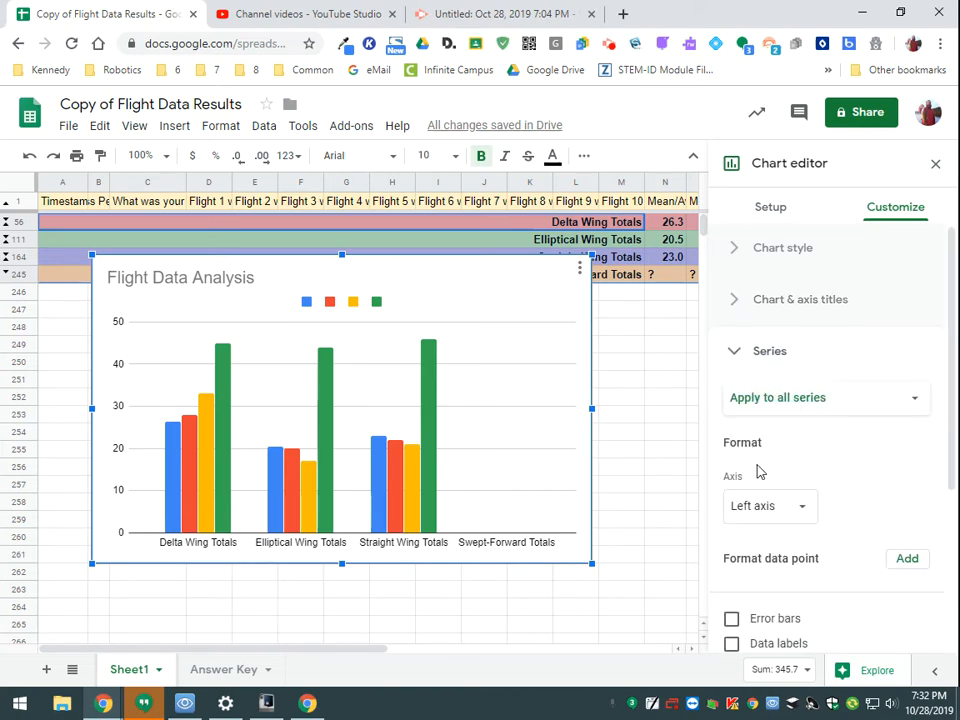
left_click(732, 645)
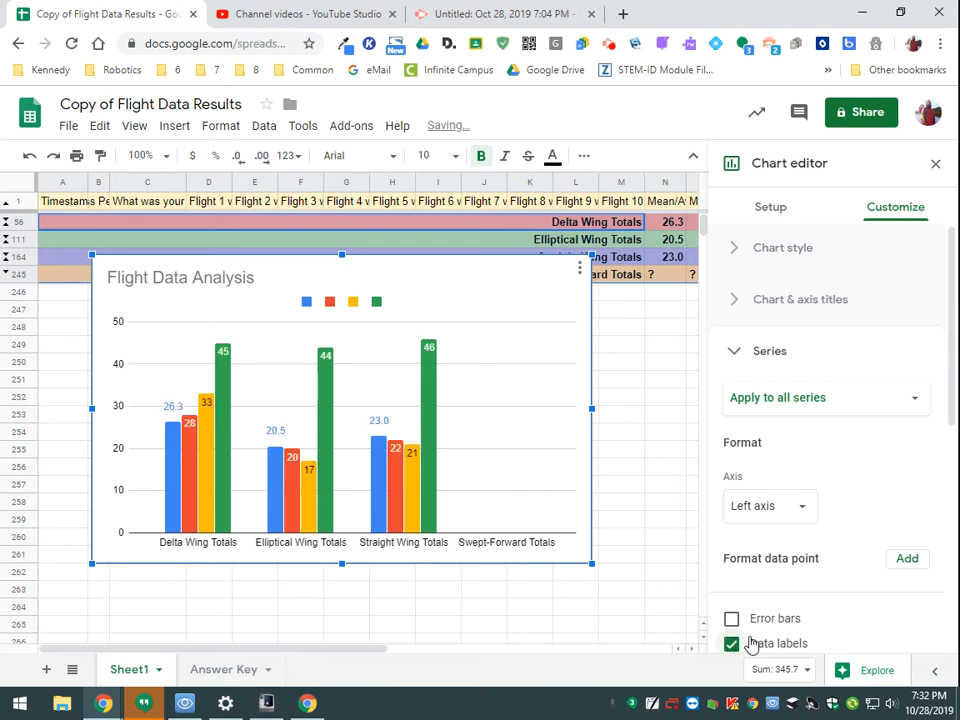
scroll(827, 531, "down", 2)
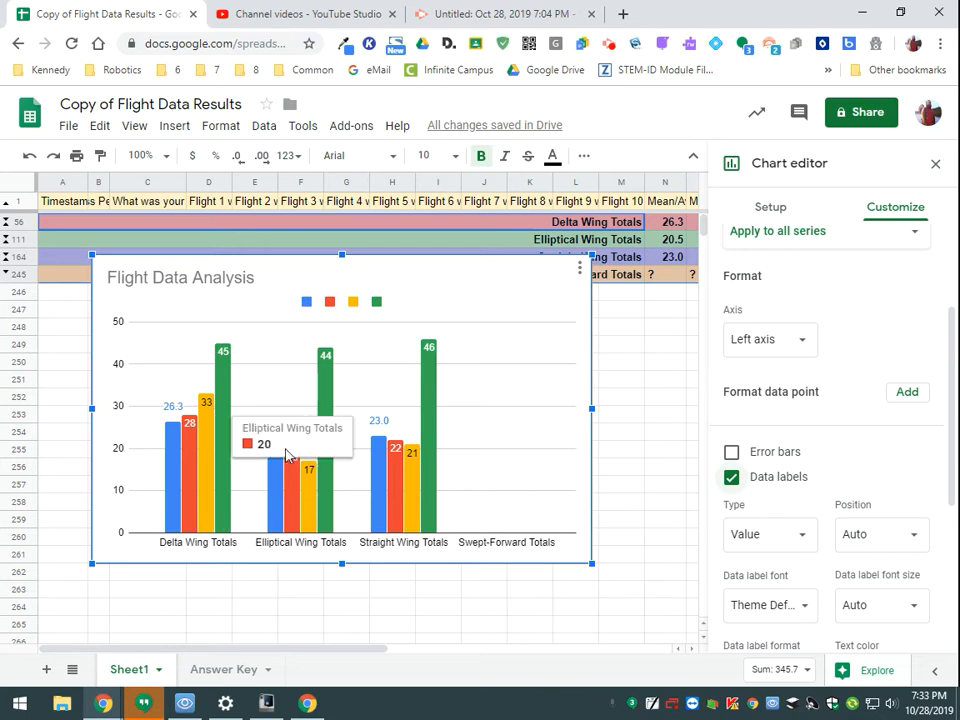
mouse_move(206, 455)
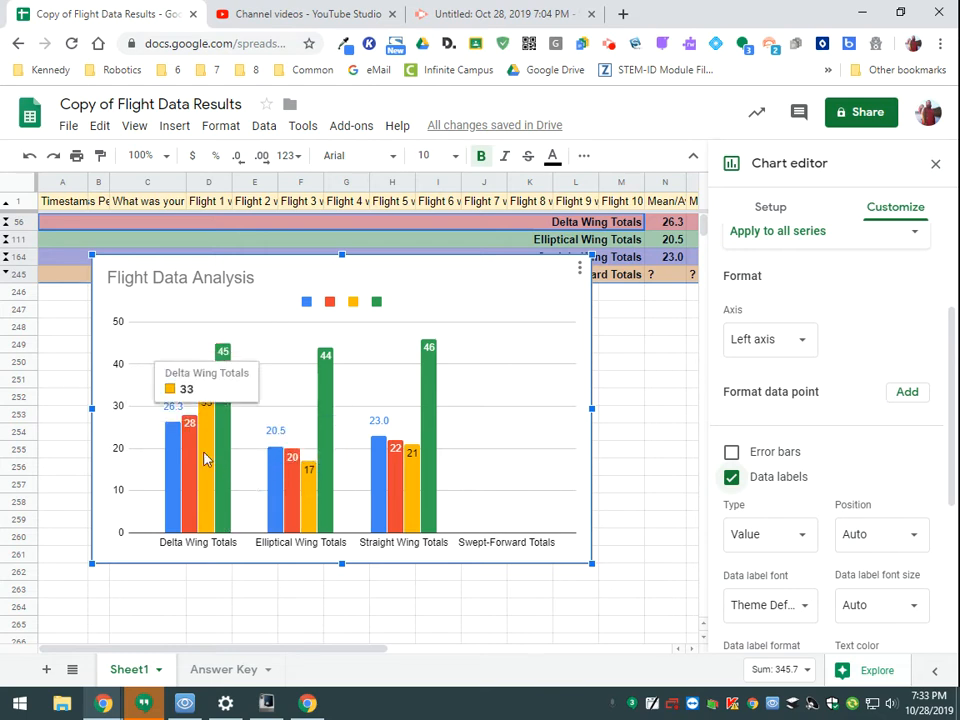
mouse_move(436, 492)
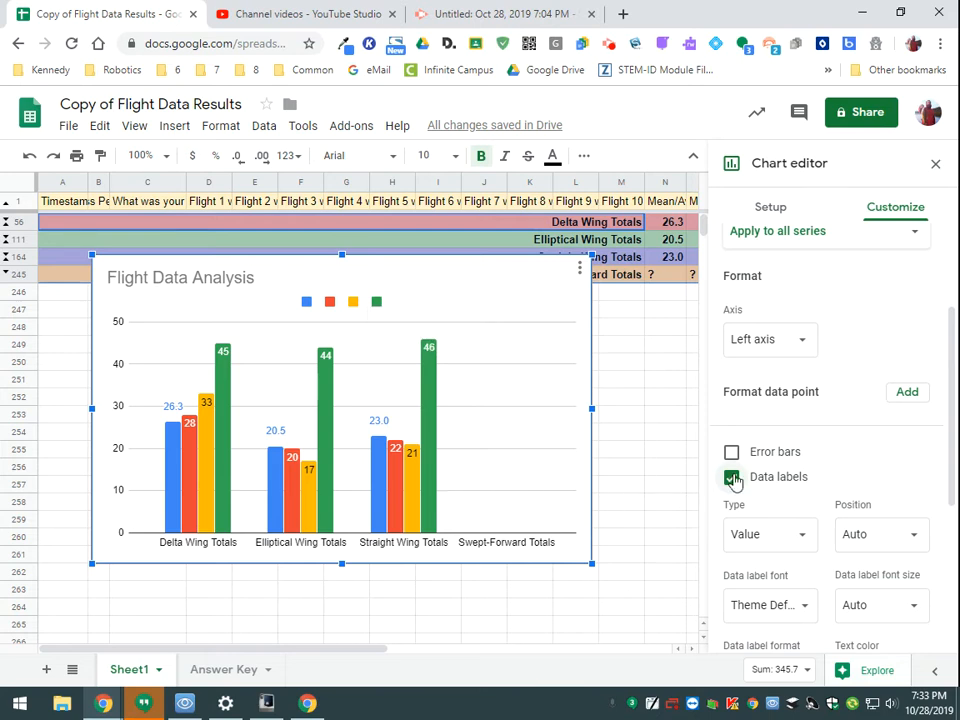
left_click_drag(953, 458, 954, 392)
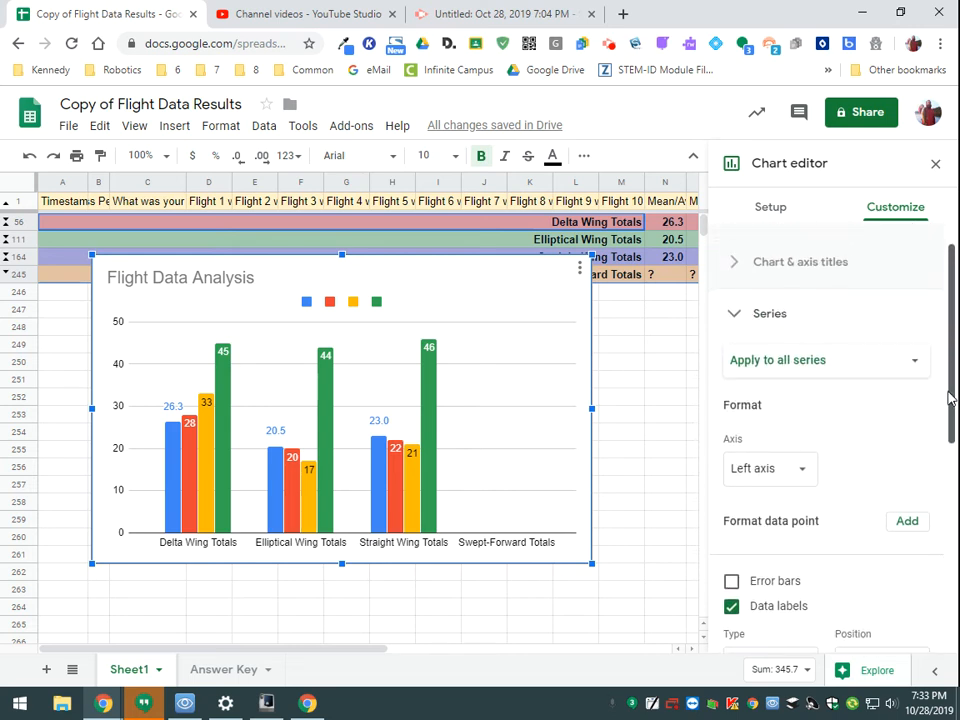
left_click(736, 318)
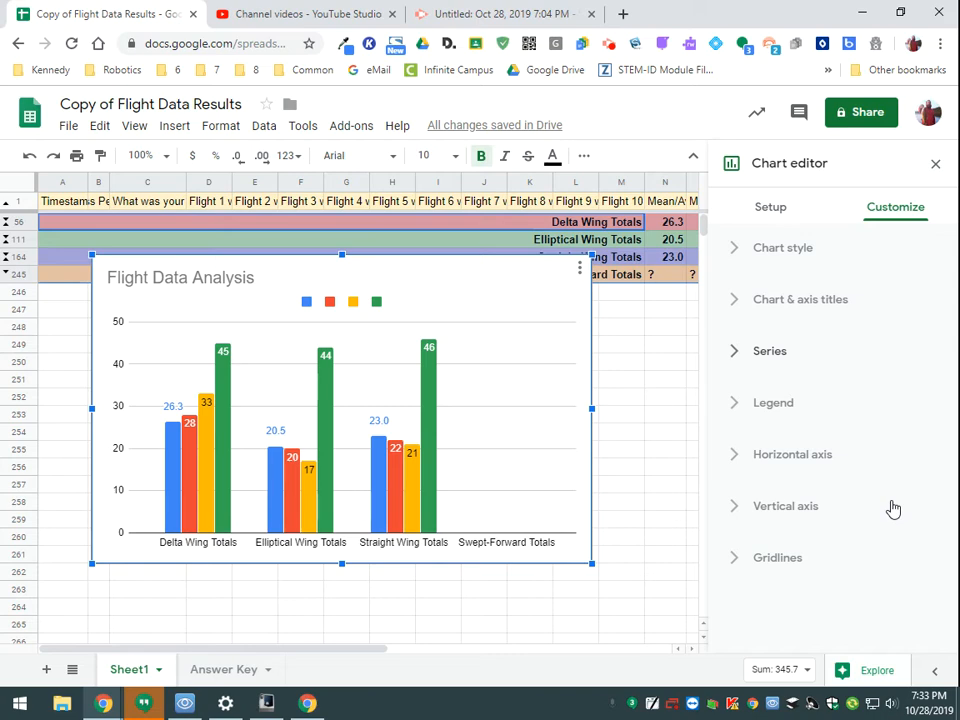
Step: Close the chart editor and place the chart directly below the totals rows, spanning about columns H to R
left_click_drag(416, 291, 362, 318)
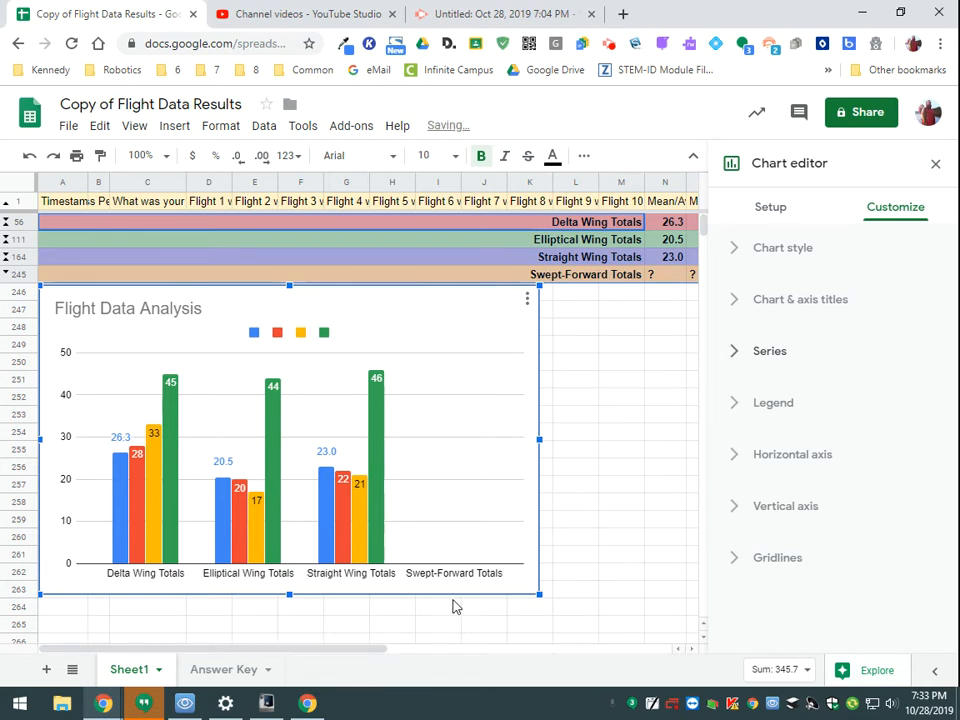
left_click(935, 164)
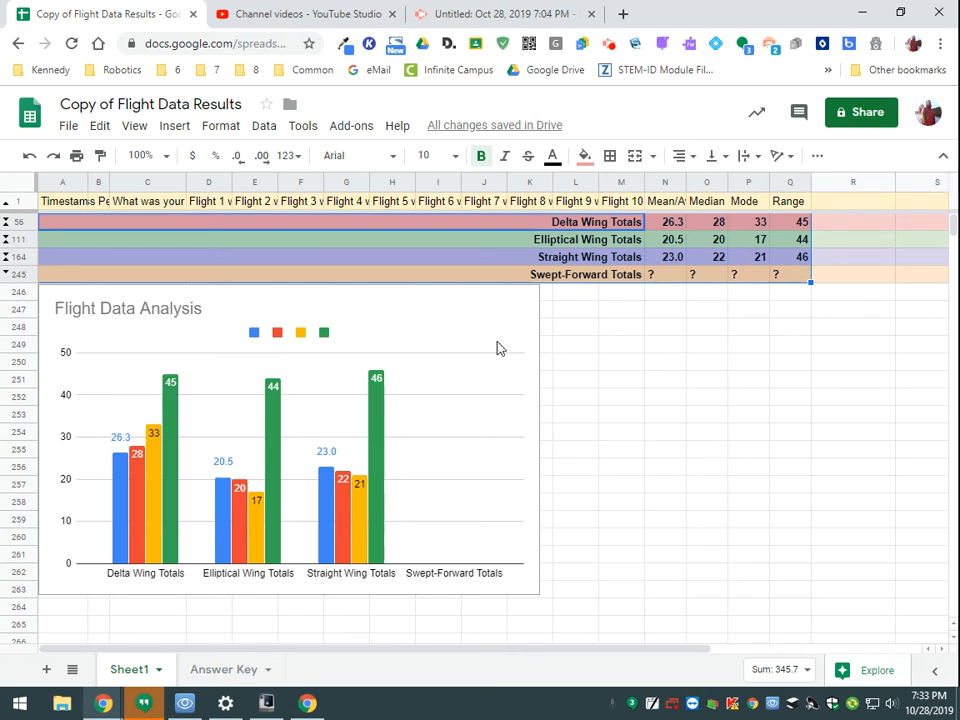
left_click(428, 484)
left_click_drag(418, 336, 771, 327)
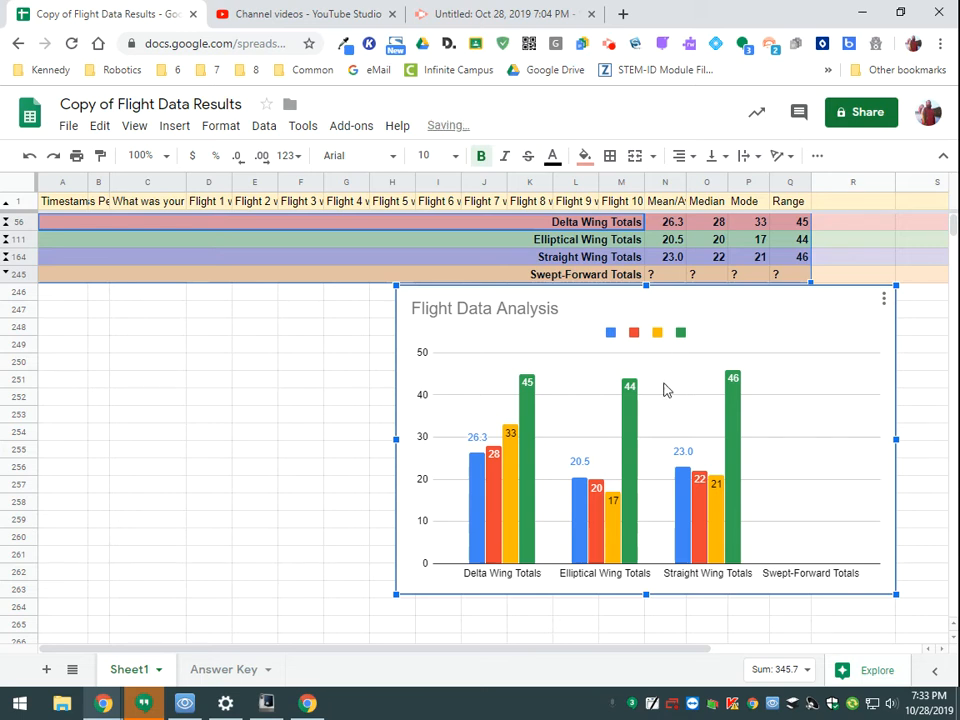
mouse_move(493, 471)
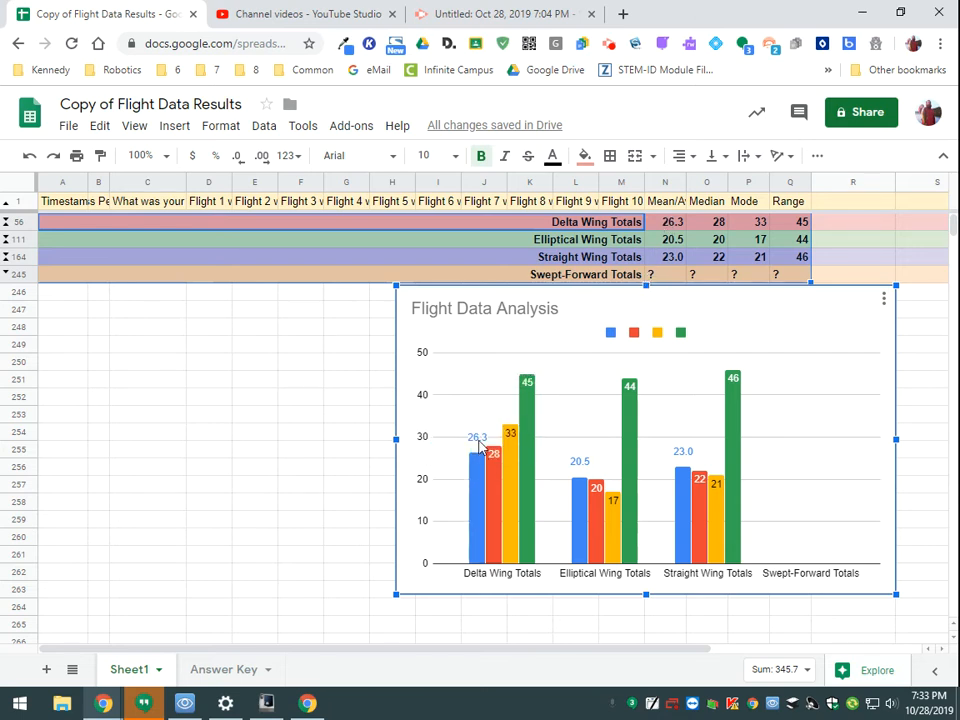
Step: Set the legend position of the Flight Data Analysis chart to Left and close the chart editor
mouse_move(478, 443)
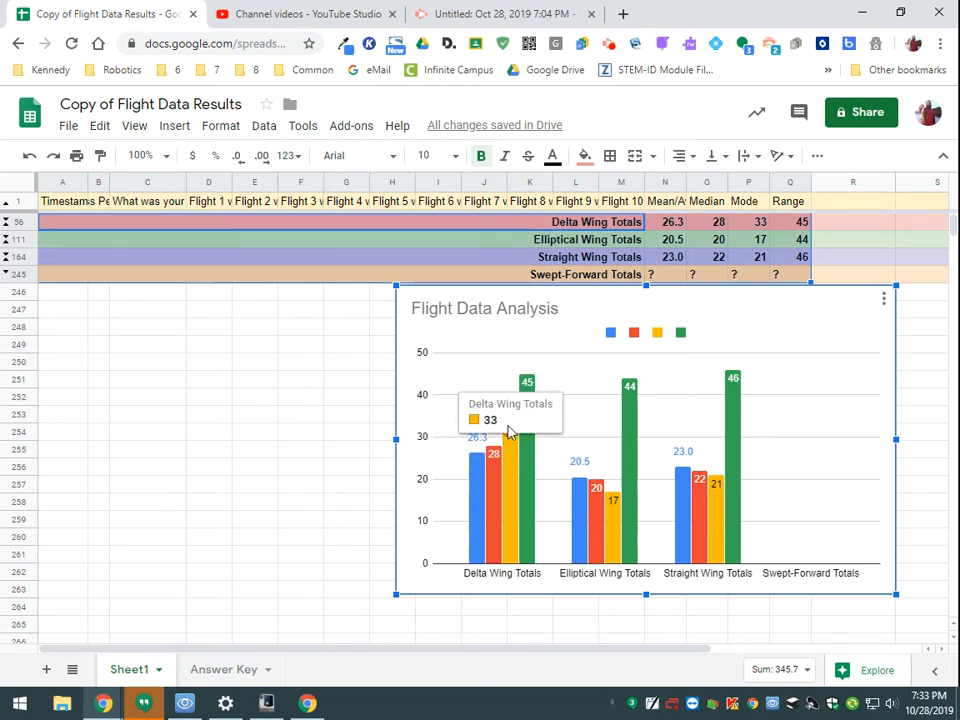
mouse_move(535, 410)
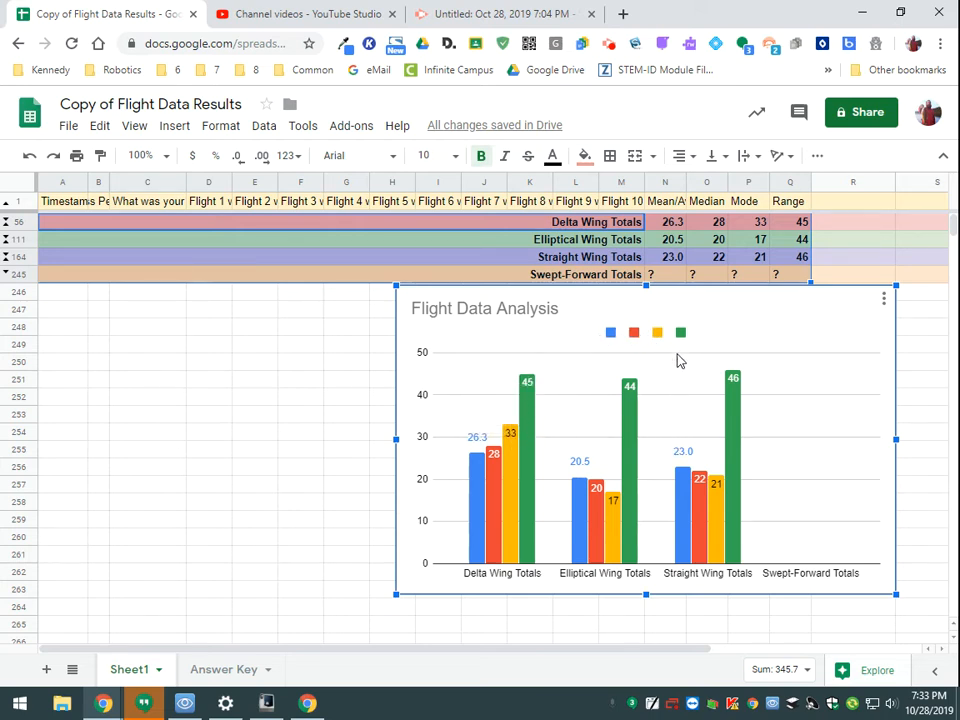
double_click(634, 334)
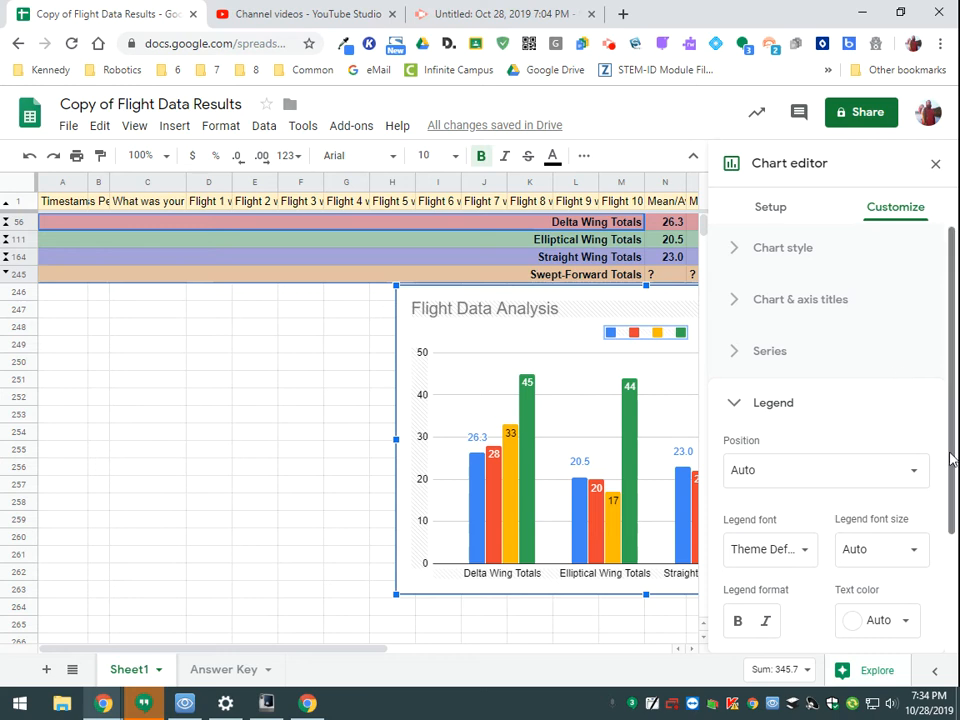
left_click_drag(951, 458, 951, 482)
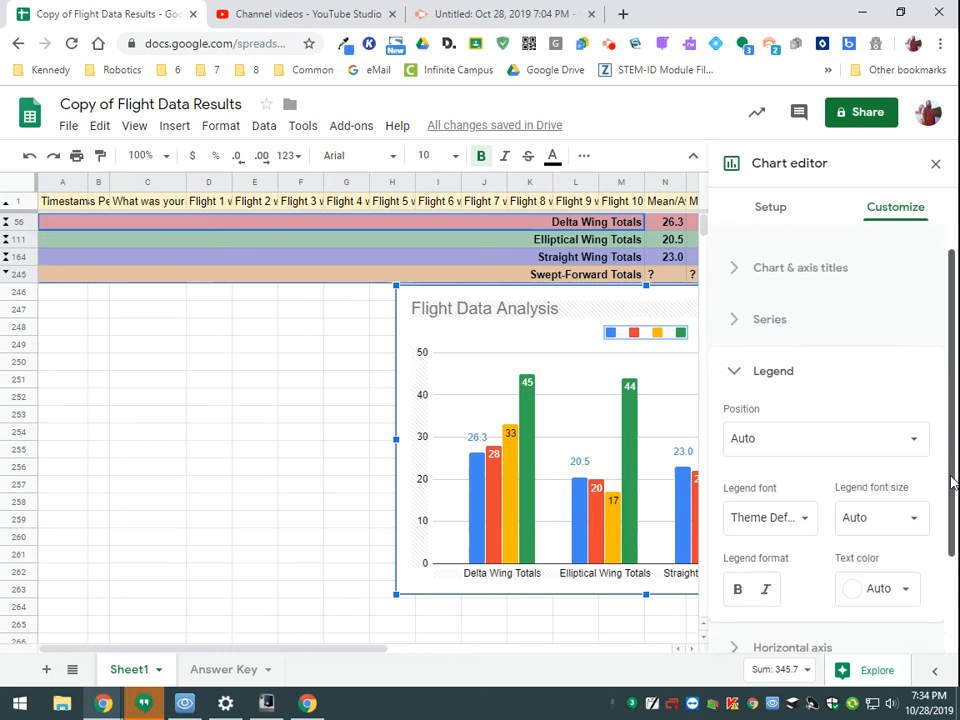
left_click(917, 449)
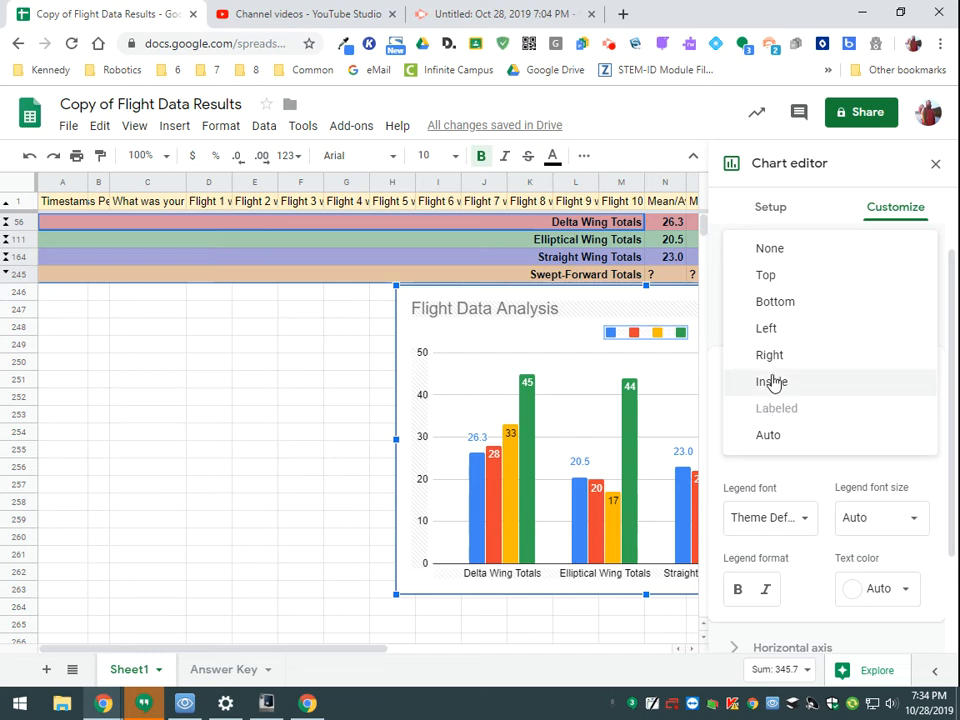
left_click(766, 331)
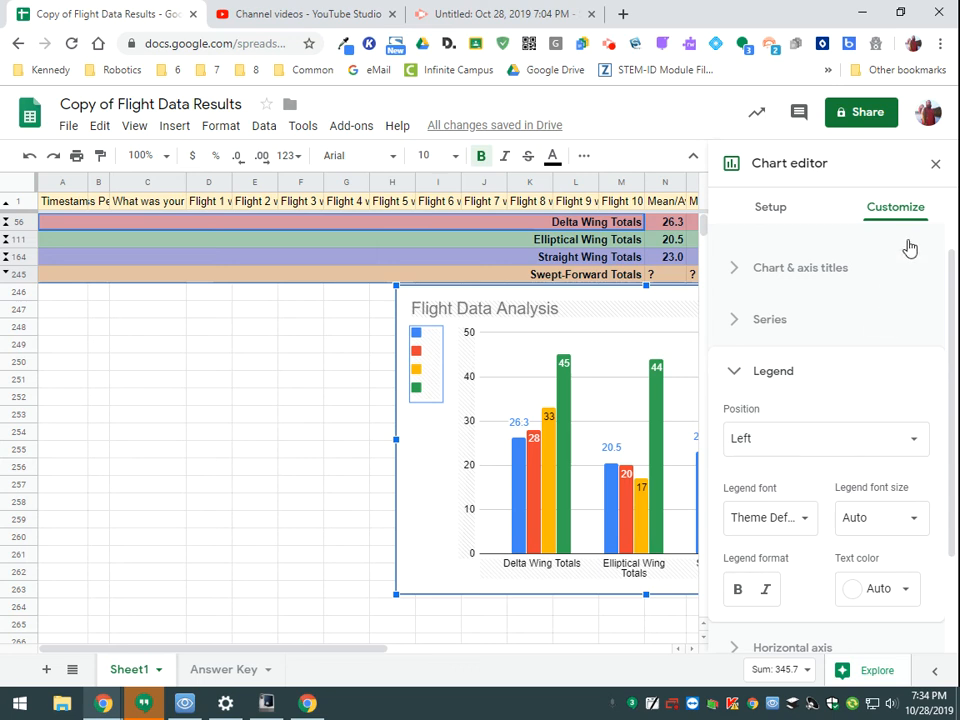
left_click(936, 165)
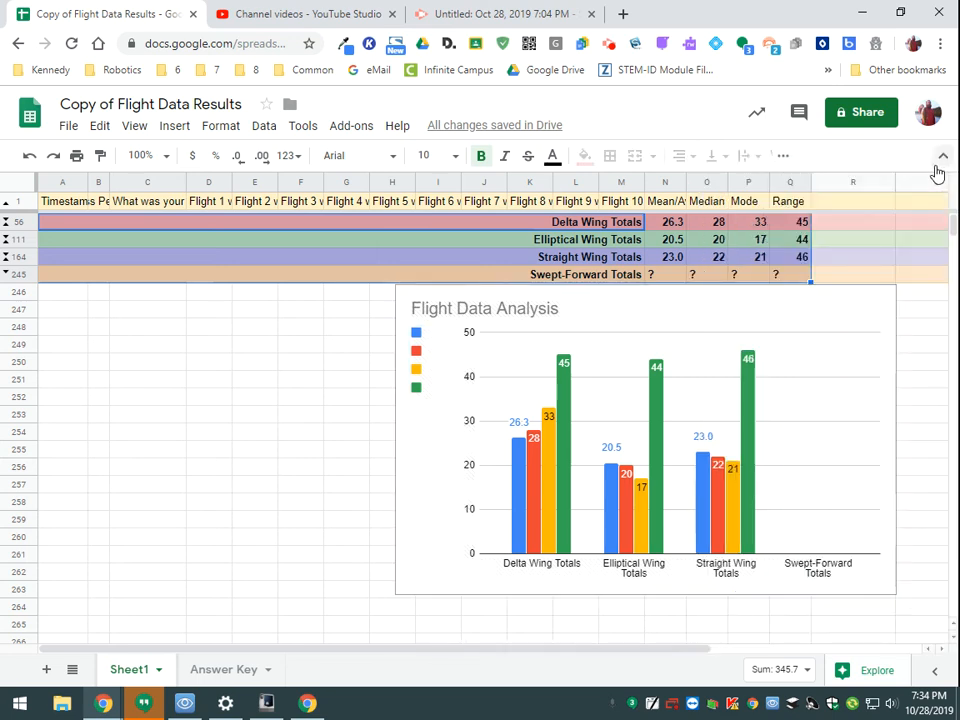